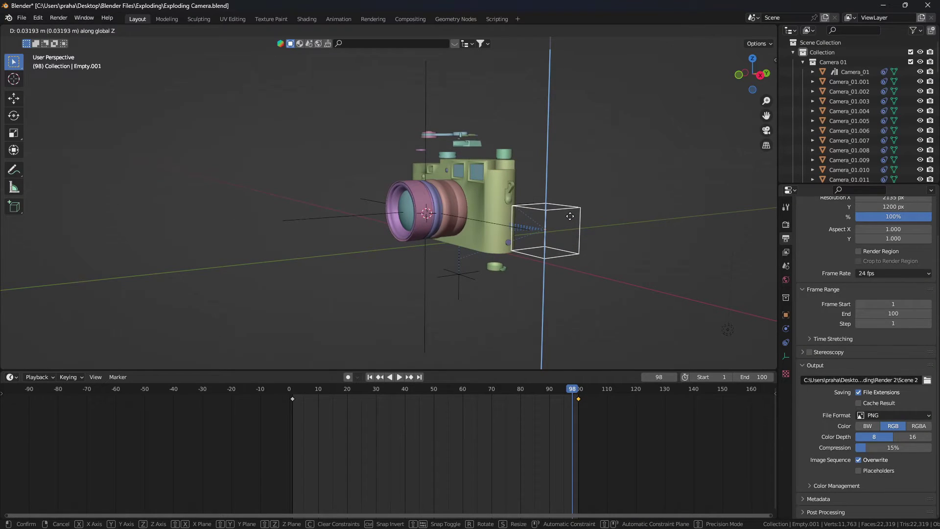
Confirm Empty.001's raise along Z and select the small part on the camera's top.
click(570, 216)
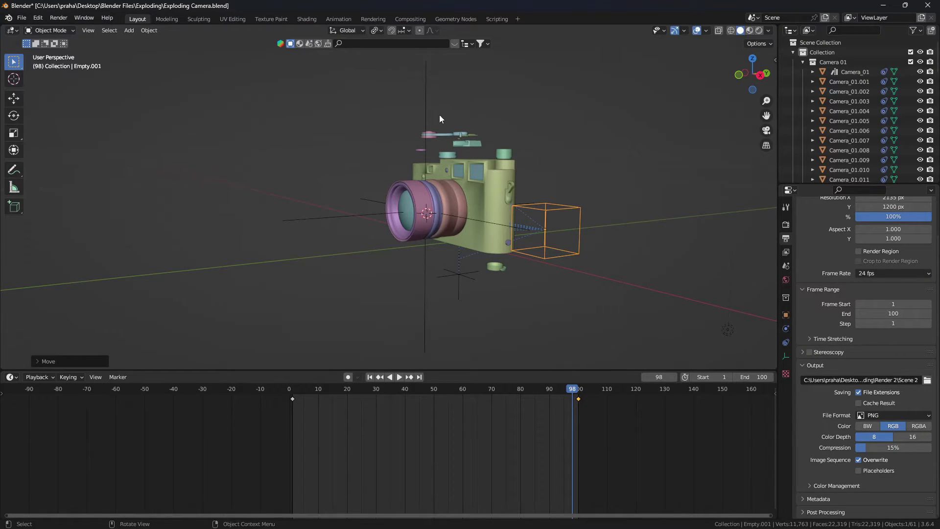
click(474, 145)
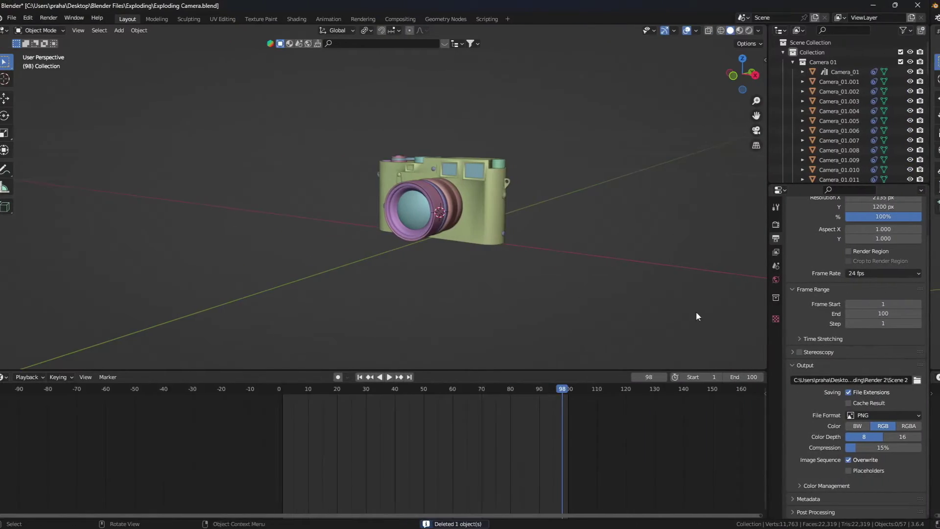
In Front view, add a Plain Axes empty to the scene.
click(746, 79)
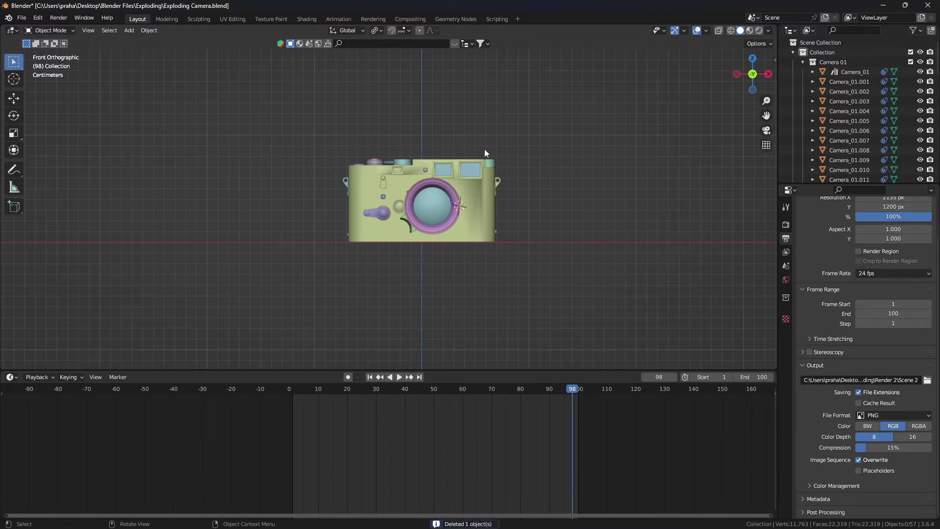
key(shift+a)
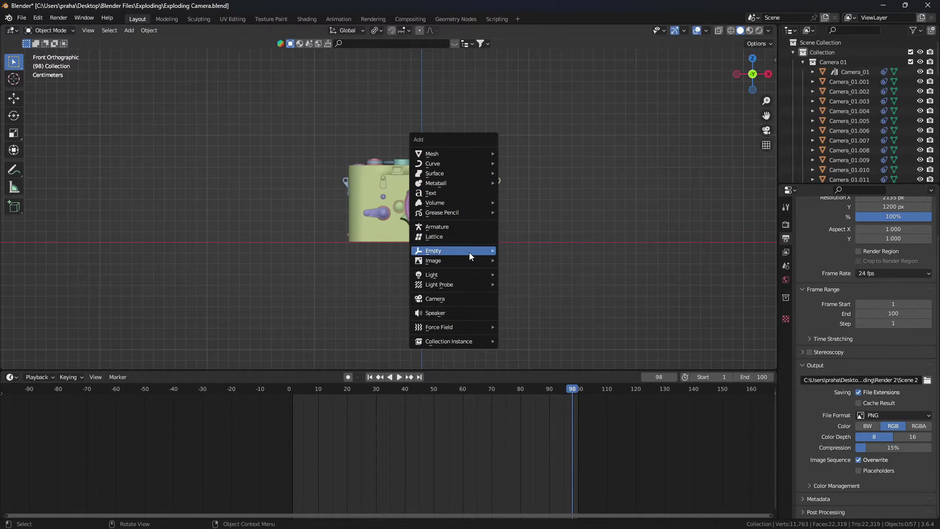
mouse_move(469, 252)
click(525, 252)
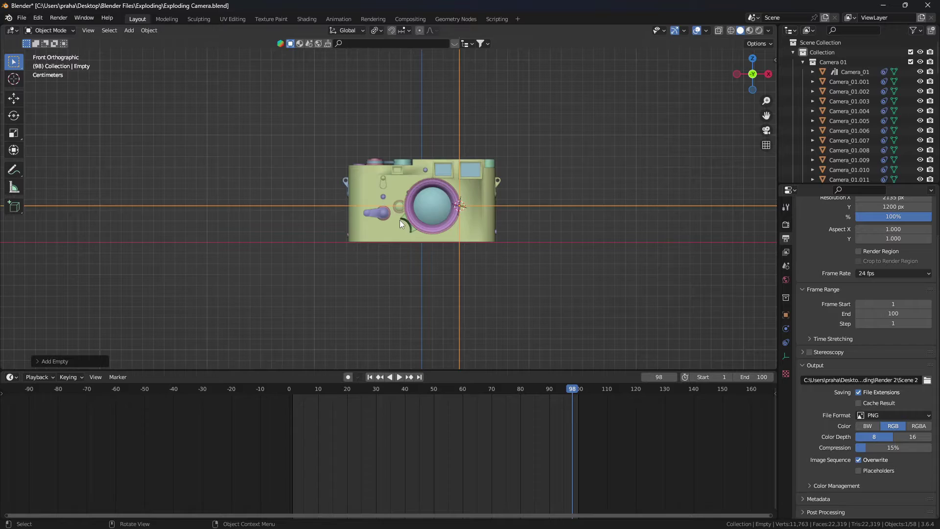
Move the new empty right of the camera, shrink it, and select all camera parts.
key(g)
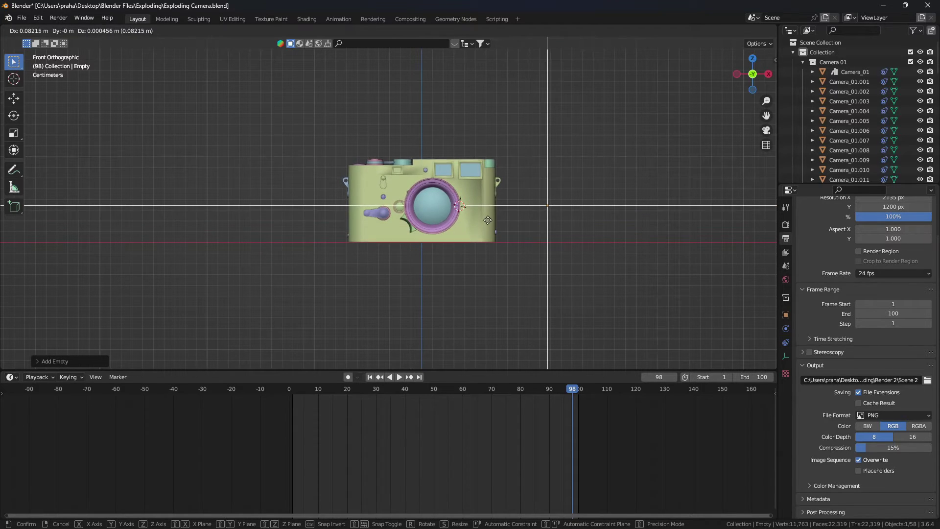
click(487, 220)
key(s)
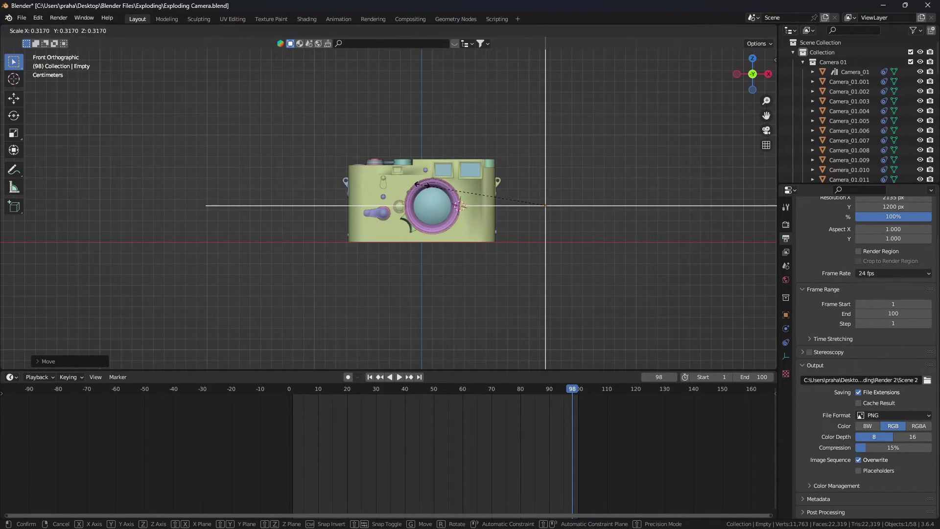
click(537, 205)
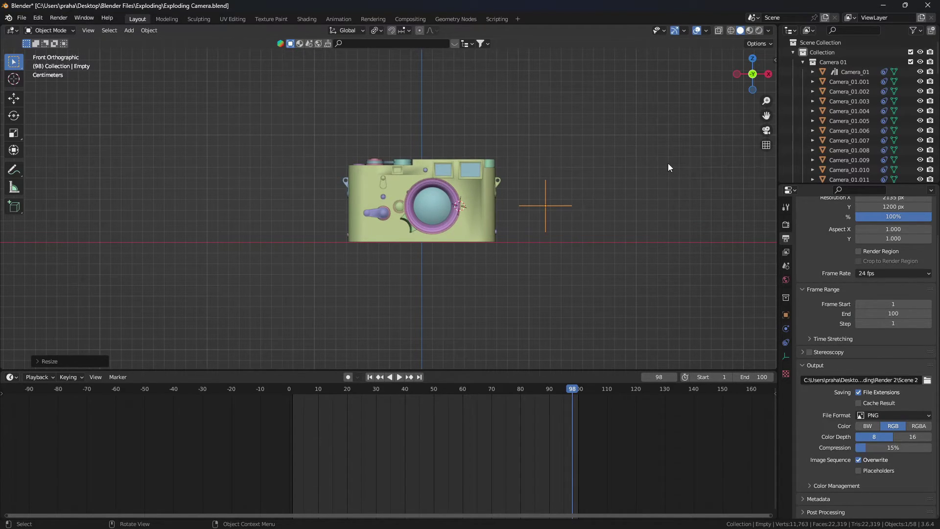
middle_drag(663, 160, 383, 151)
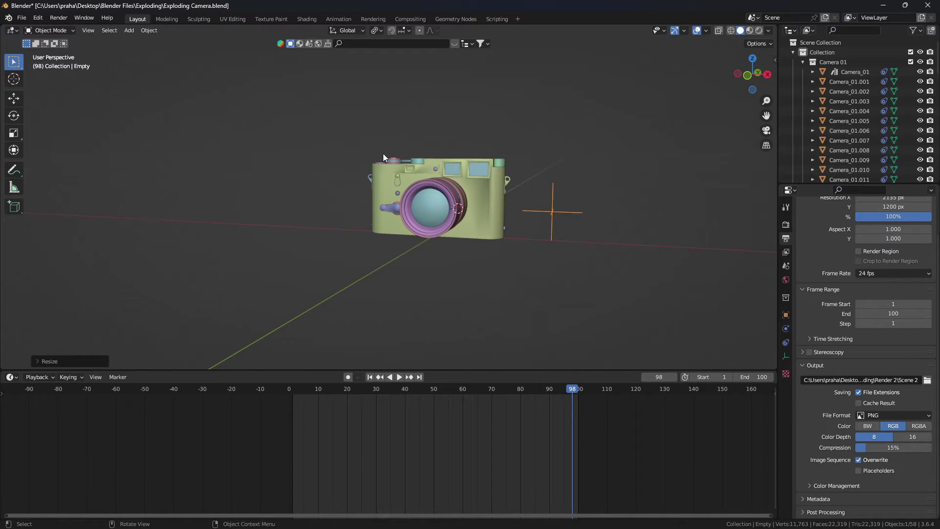
drag(317, 114, 515, 299)
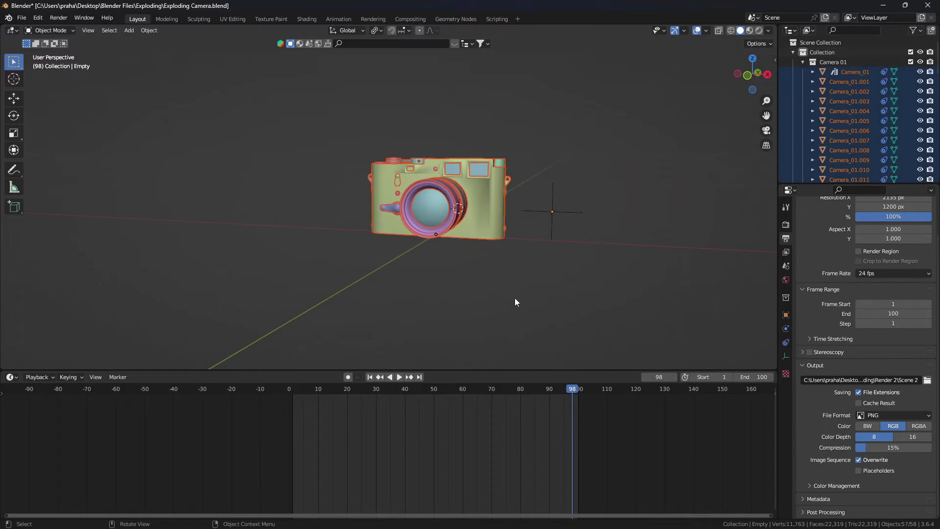
Select the small green part Camera_01.026 at the camera's top-right corner.
scroll(515, 302, up, 3)
click(556, 141)
middle_drag(548, 190, 593, 120)
click(591, 137)
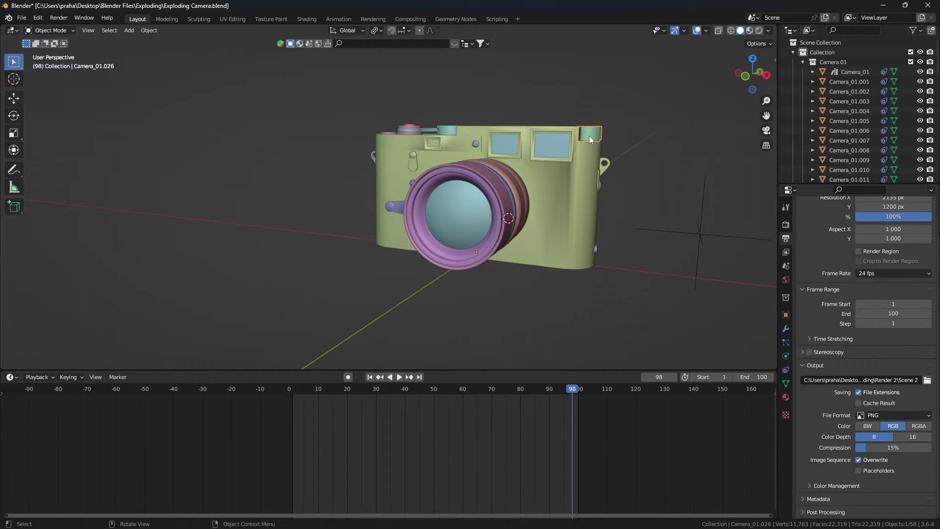
Replace the part's existing constraint with a new Copy Location constraint.
click(786, 357)
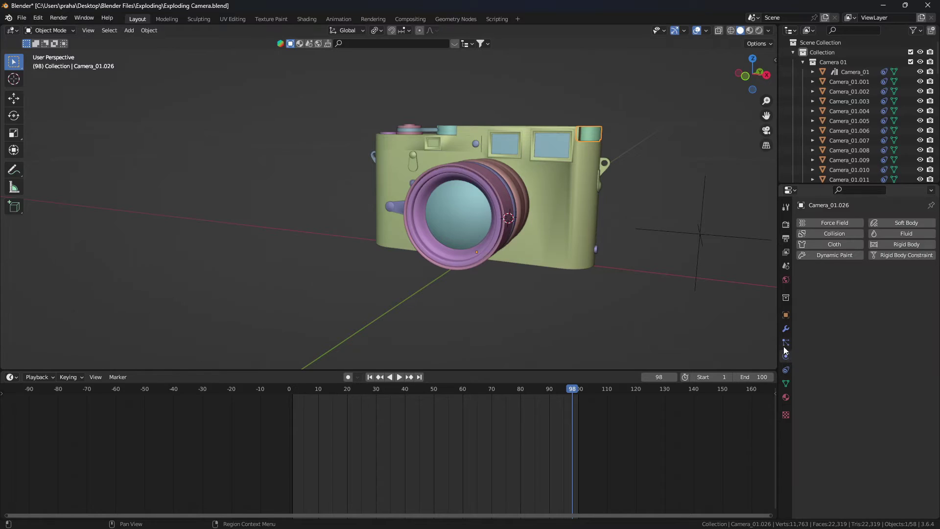
click(787, 373)
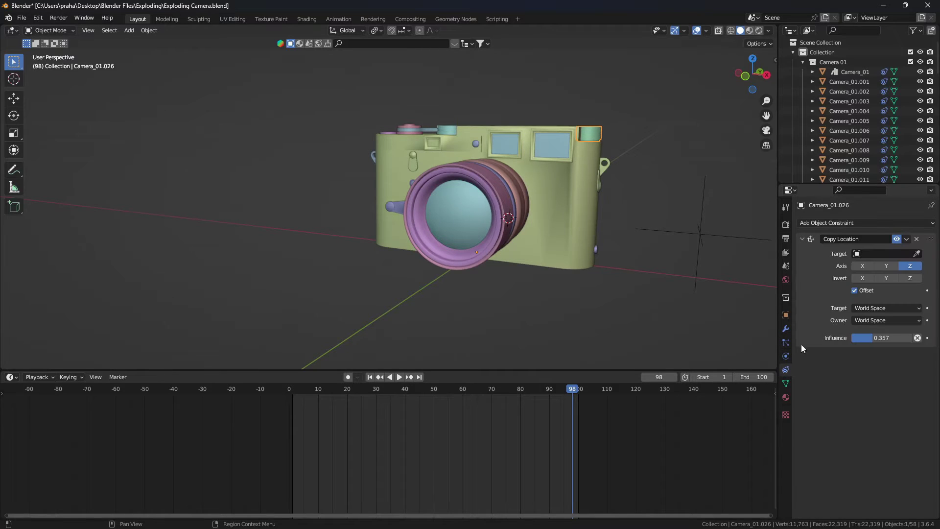
click(917, 244)
click(831, 223)
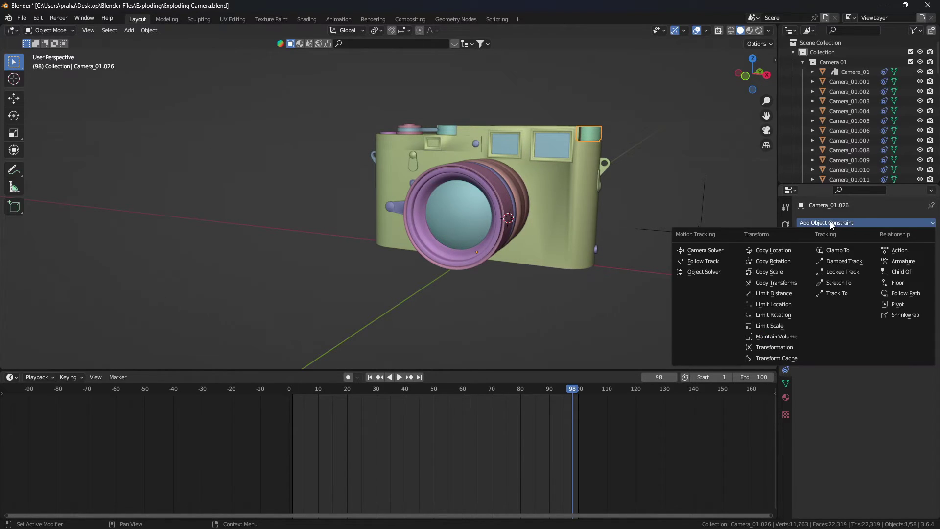
click(767, 251)
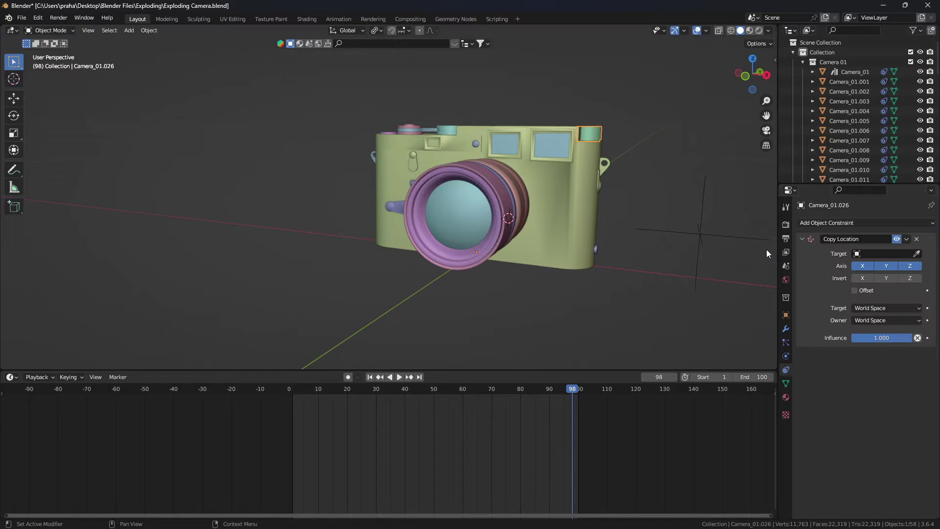
Set the Empty as the Copy Location target and test it with a cancelled move.
click(916, 254)
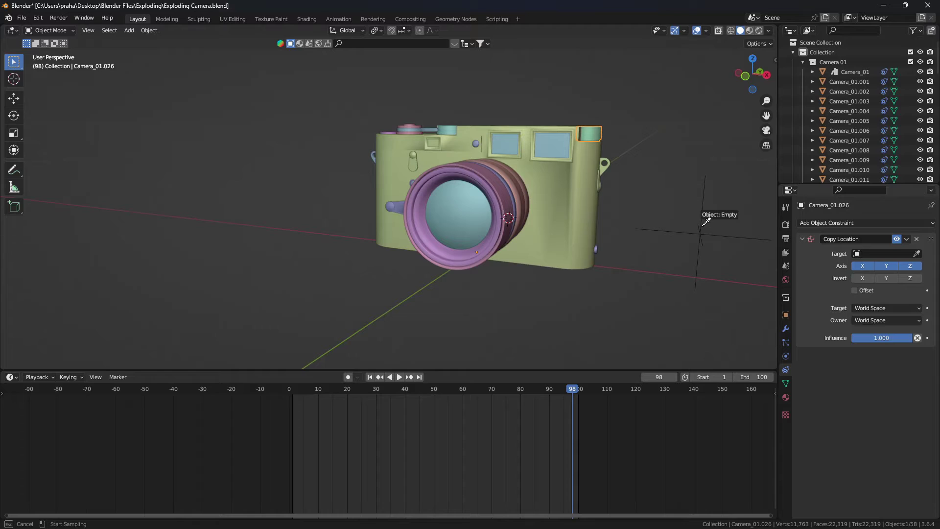
click(705, 221)
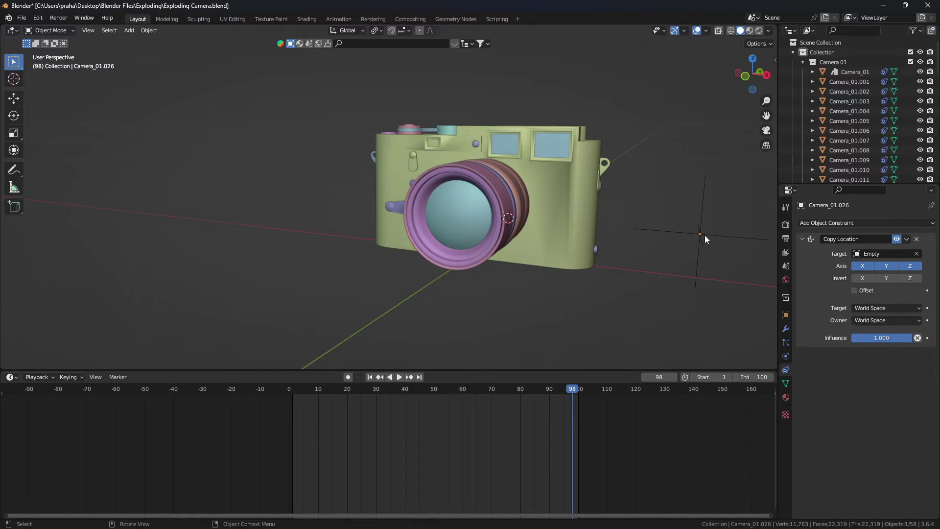
click(703, 234)
scroll(702, 233, down, 4)
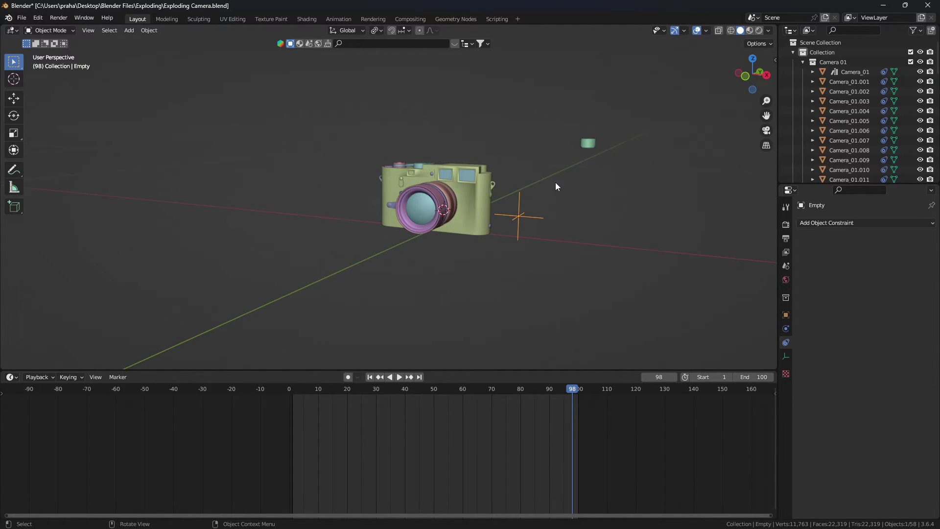
key(g)
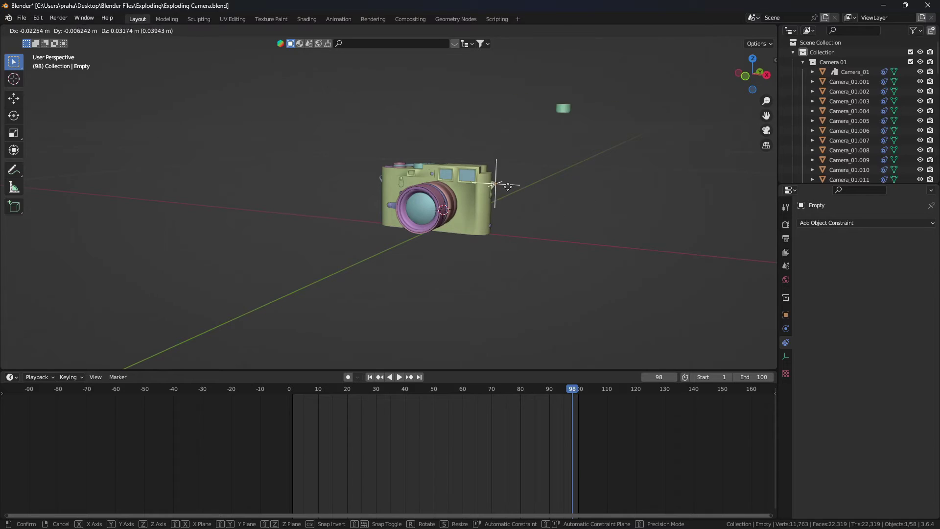
key(Escape)
scroll(532, 243, up, 3)
scroll(630, 207, down, 1)
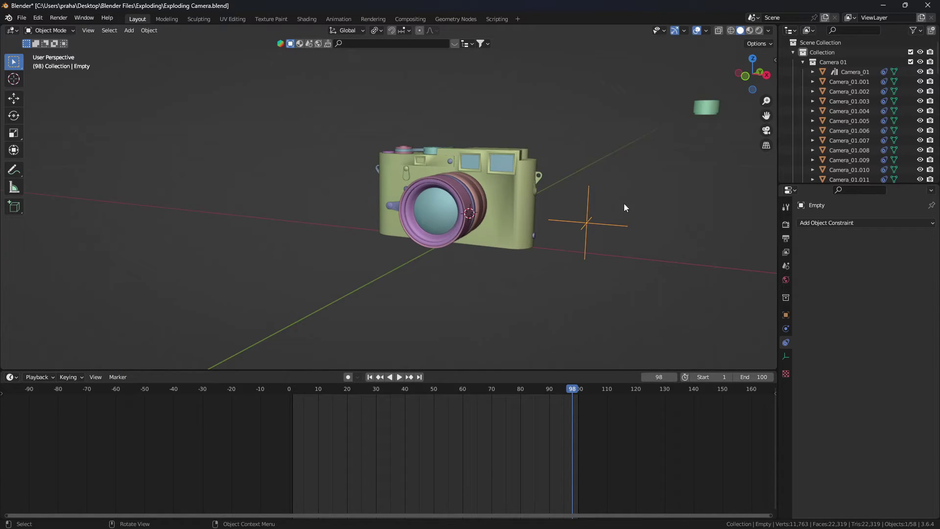
Limit the green part's Copy Location to Z by disabling the X and Y axes.
click(708, 110)
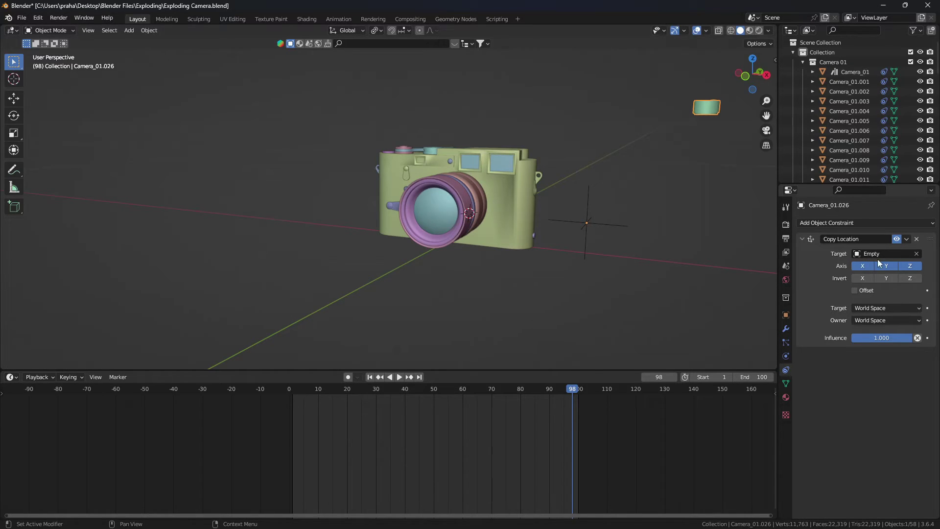
click(858, 267)
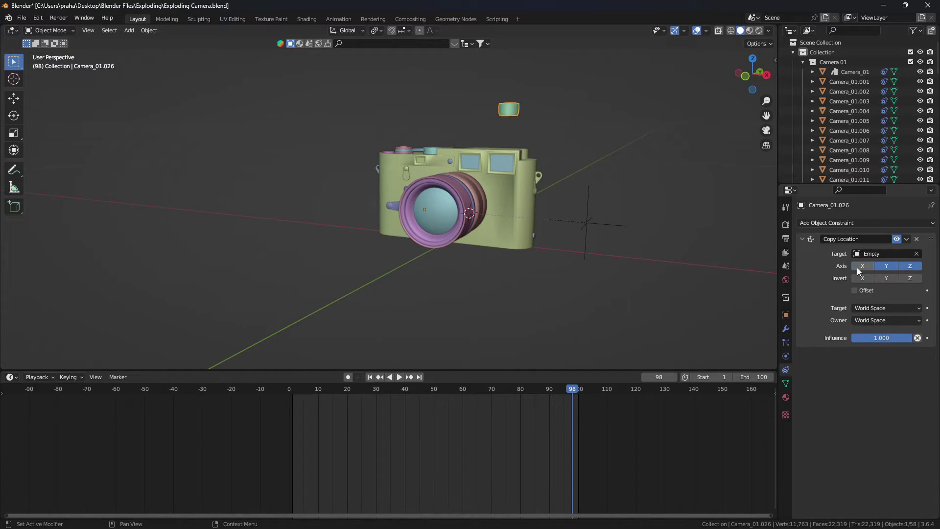
click(884, 267)
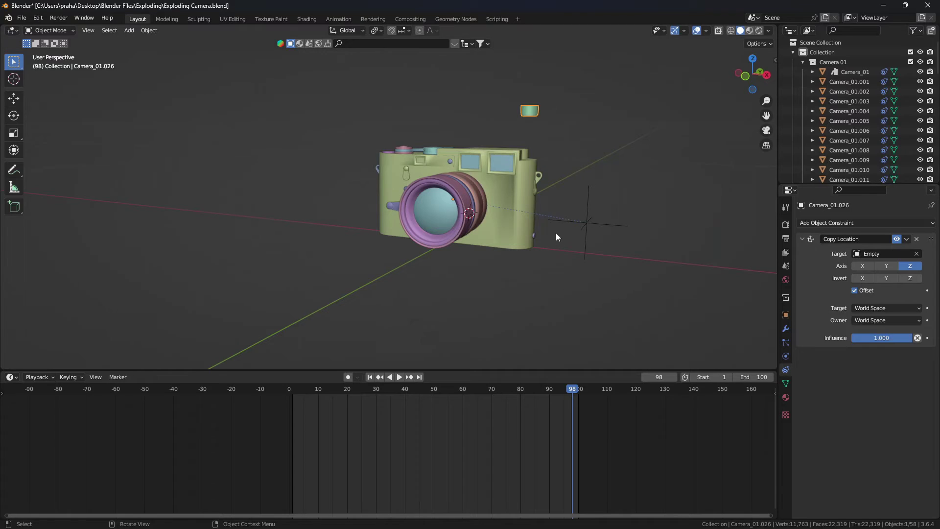
In Right view, lower the green part along Z back onto the camera body.
middle_drag(556, 233, 651, 141)
click(751, 77)
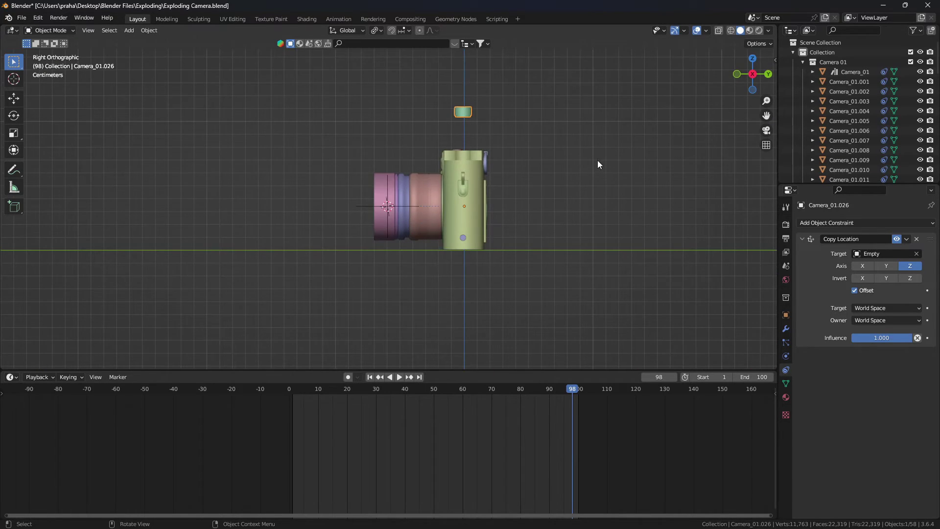
scroll(562, 160, up, 5)
key(g)
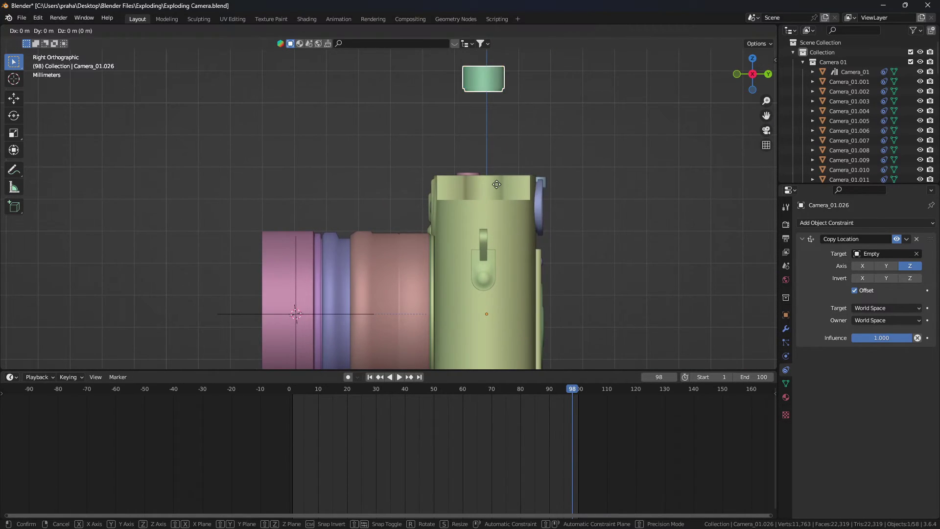
key(z)
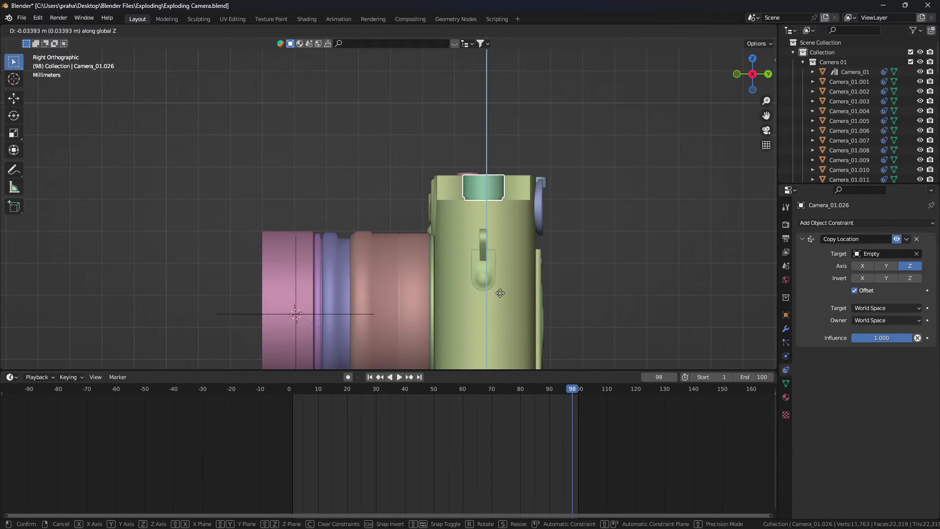
click(500, 292)
scroll(495, 278, down, 4)
middle_drag(494, 277, 558, 281)
click(597, 288)
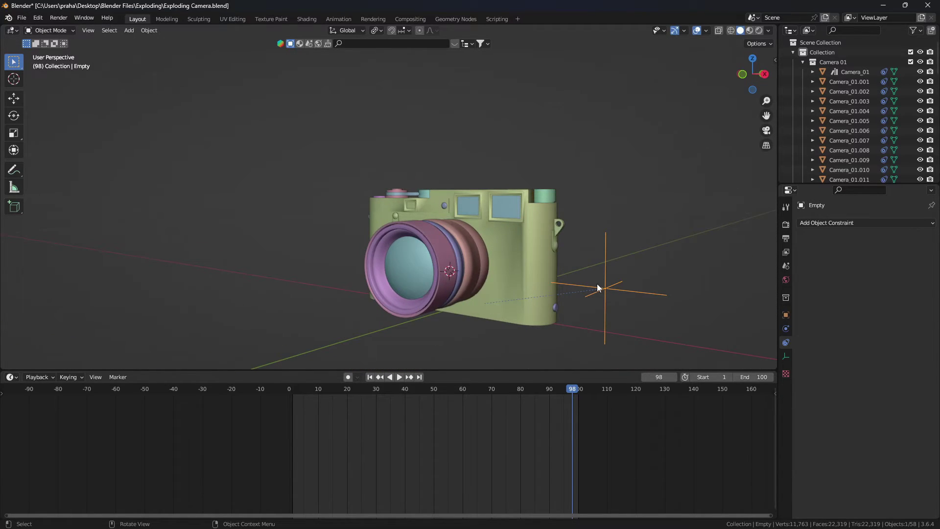
Test the rig with a Z move of the Empty, then cancel it.
key(g)
key(z)
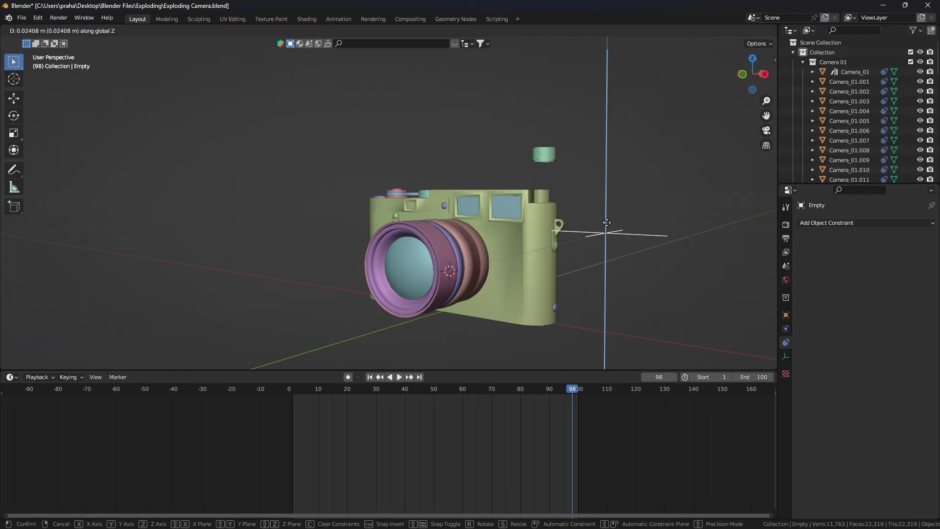
right_click(622, 201)
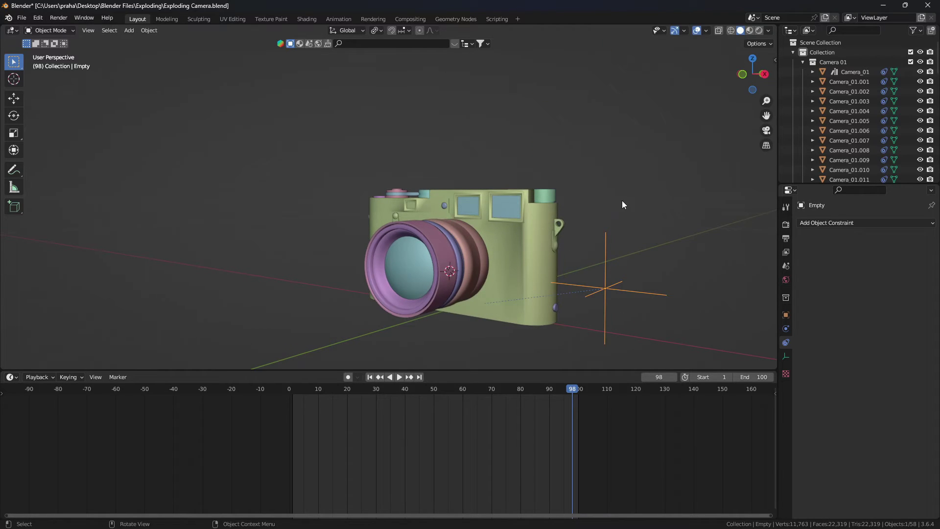
Select the top knob, three top-plate parts and the bottom ring together.
middle_drag(601, 237, 537, 196)
click(537, 193)
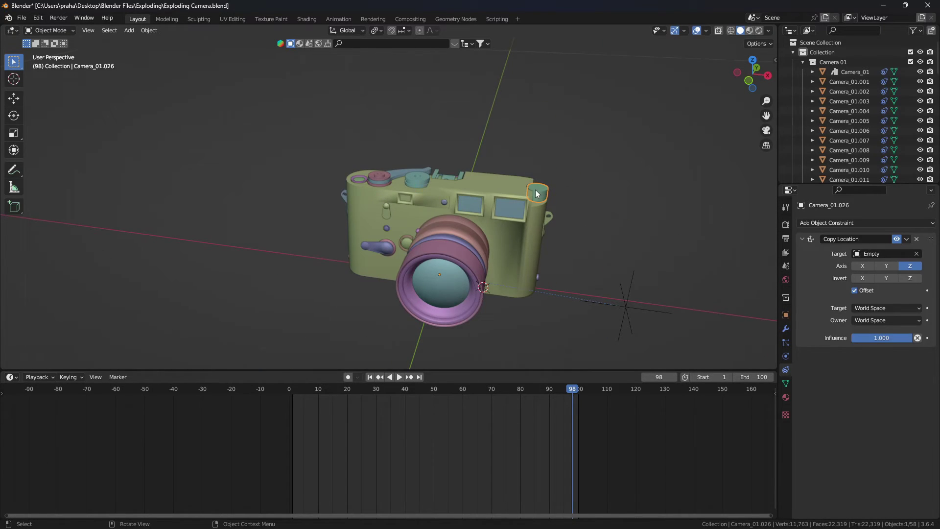
scroll(528, 209, up, 5)
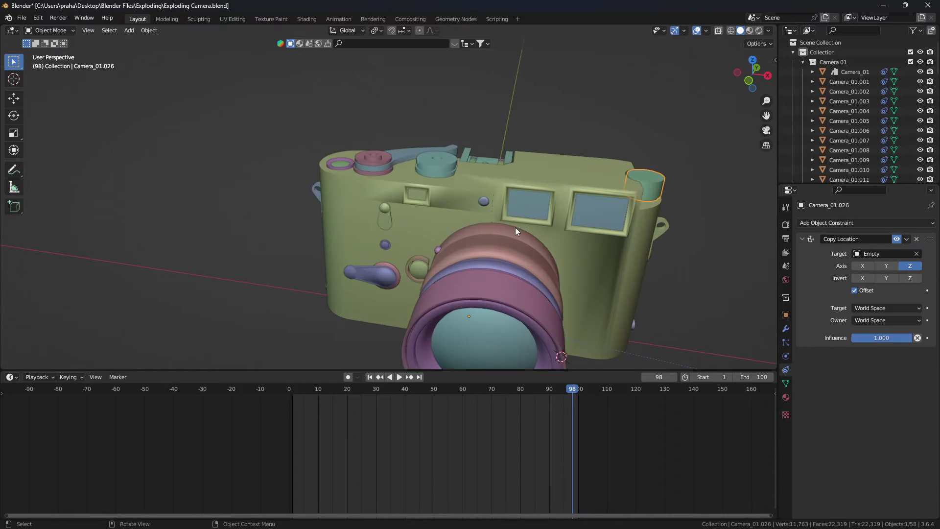
middle_drag(515, 228, 524, 234)
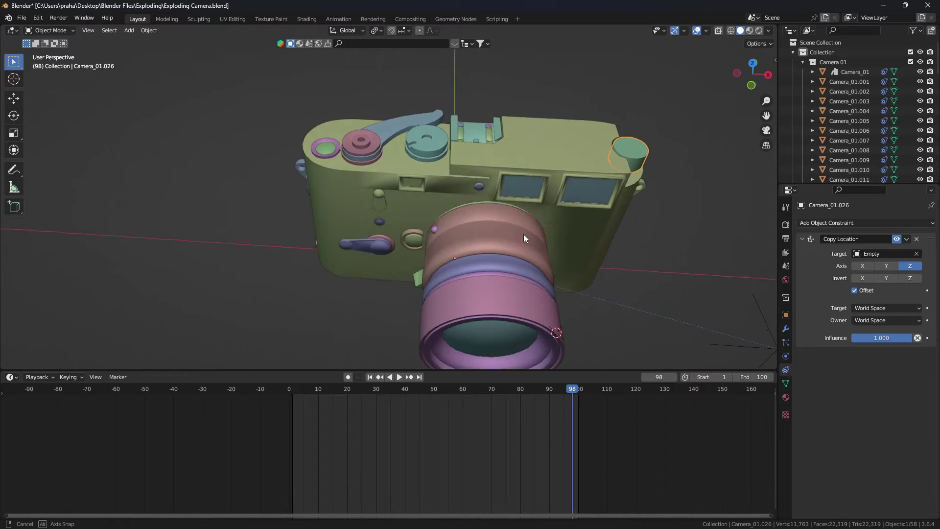
shift+click(431, 138)
shift+click(480, 130)
shift+click(459, 125)
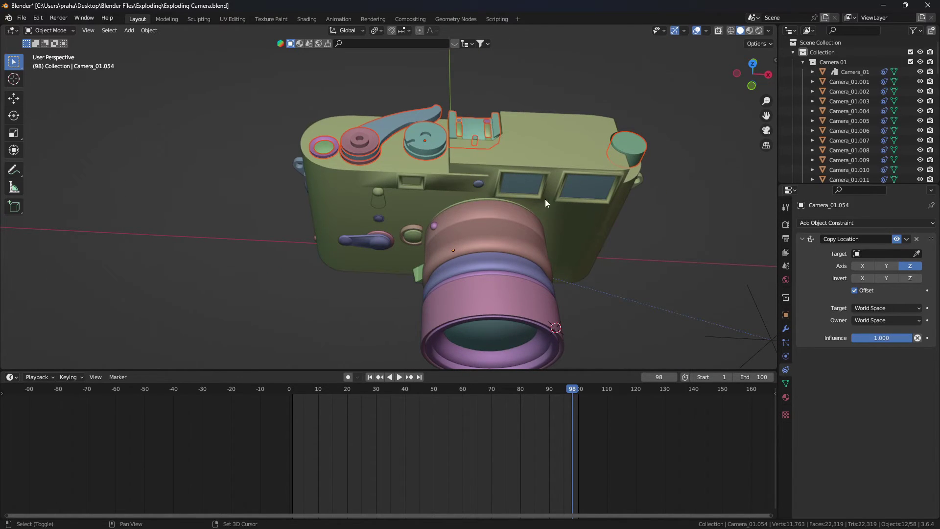
middle_drag(545, 198, 530, 231)
shift+click(529, 232)
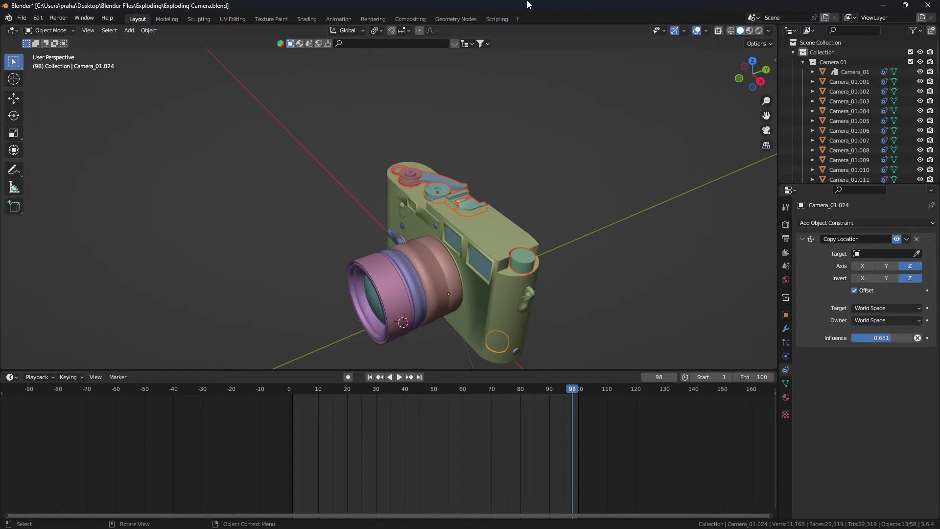
Make the knob active and Copy to Selected its Copy Location constraint.
shift+click(522, 254)
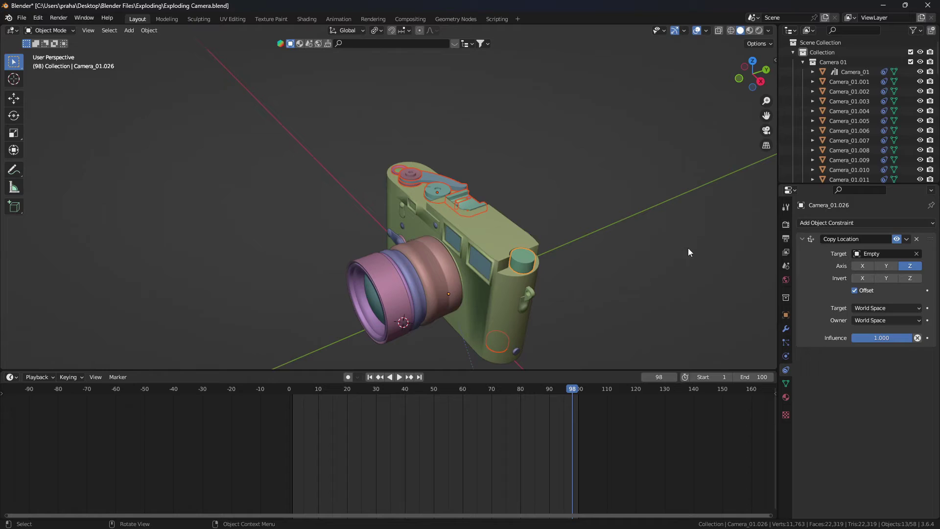
click(904, 242)
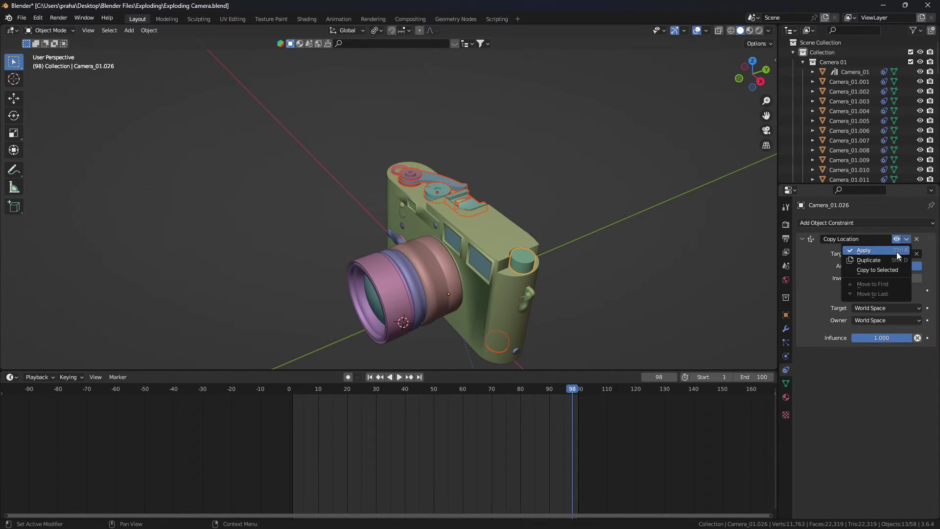
click(890, 269)
Box-select the top parts now floating above the camera.
scroll(687, 216, down, 3)
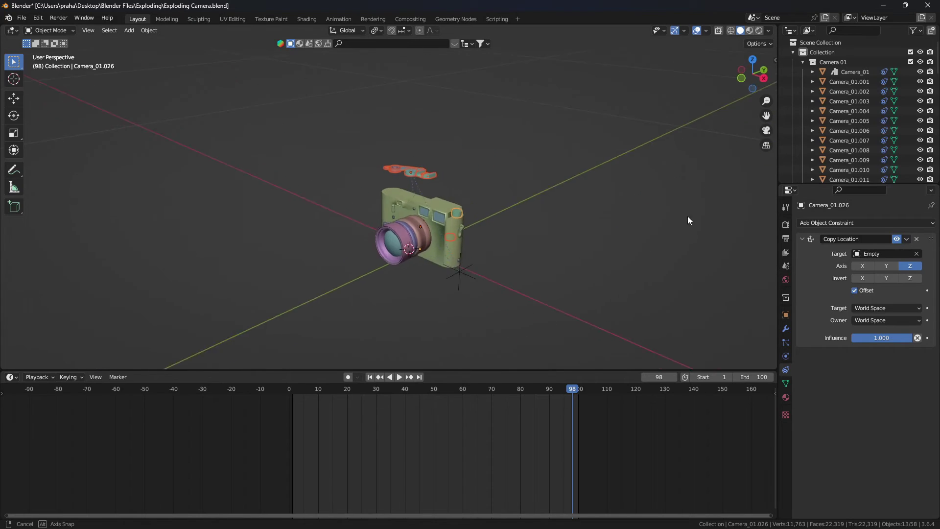
middle_drag(688, 216, 513, 222)
scroll(515, 210, up, 3)
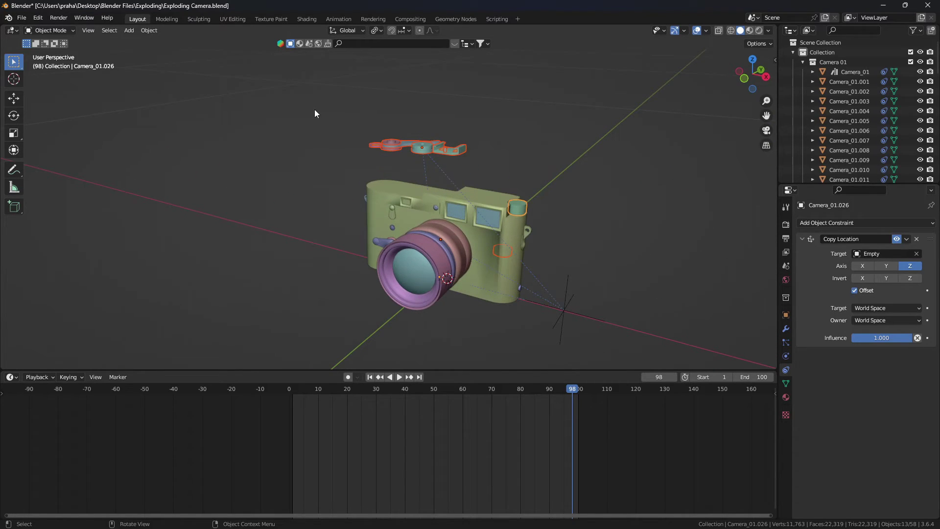
shift+drag(362, 139, 433, 183)
shift+drag(334, 106, 468, 168)
Lower the lifted top parts along Z back onto the body and clear the selection.
key(g)
key(z)
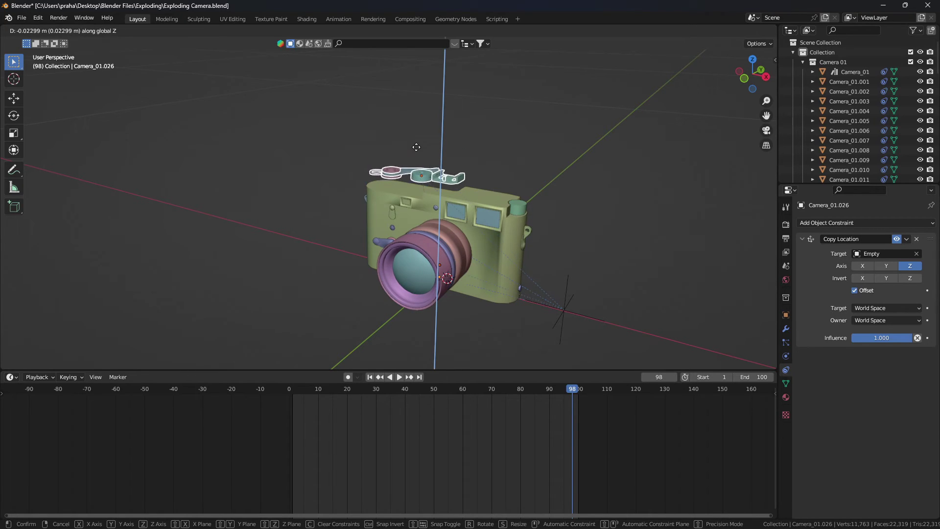
click(429, 155)
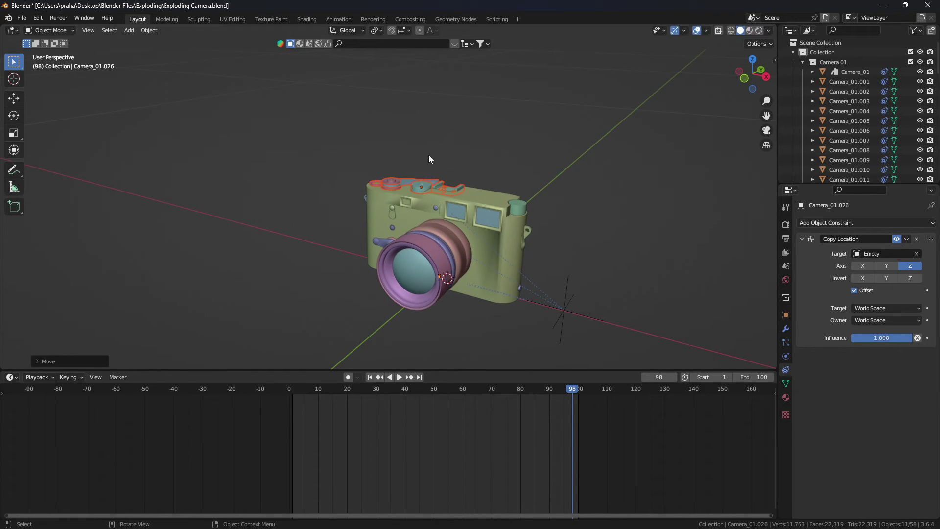
click(533, 331)
middle_drag(533, 331, 528, 255)
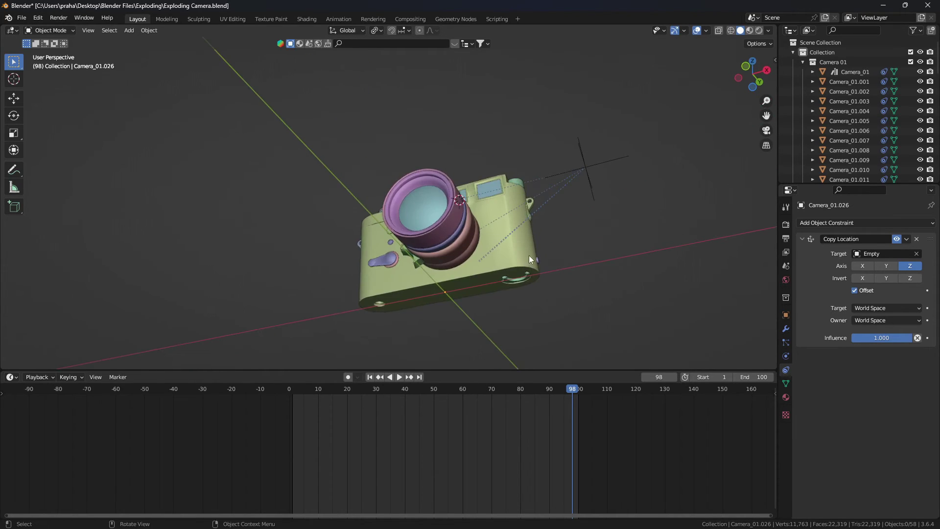
Move the Empty down along Z.
click(586, 168)
key(g)
key(z)
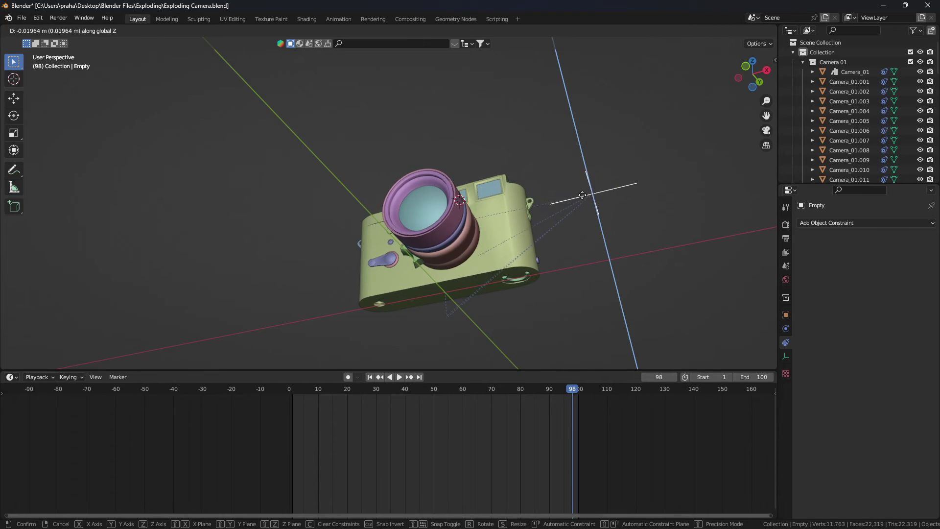
click(564, 291)
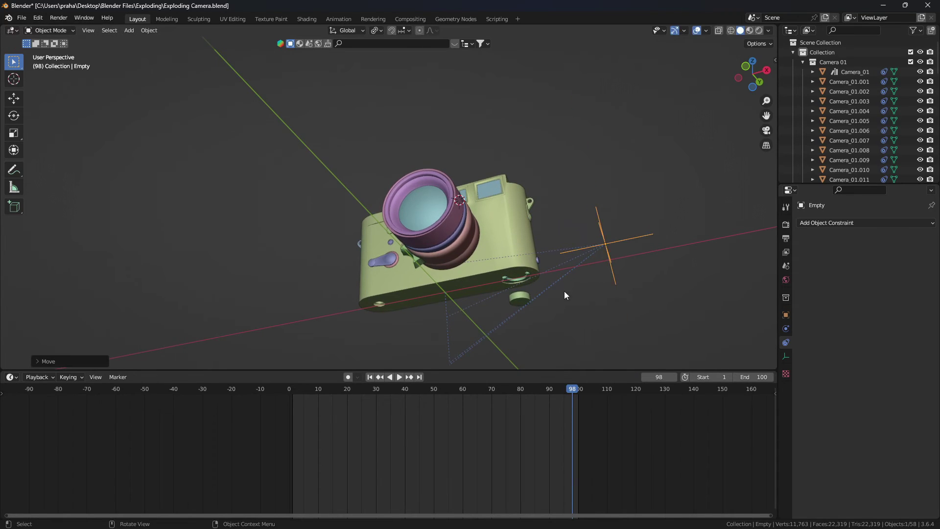
On the bottom ring, enable Invert Z and delete the first Copy Location constraint.
click(518, 297)
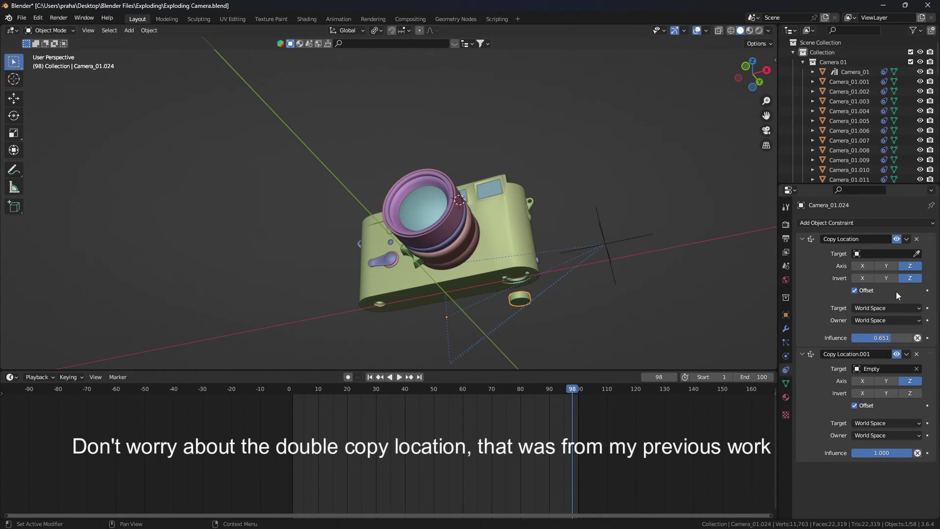
click(910, 278)
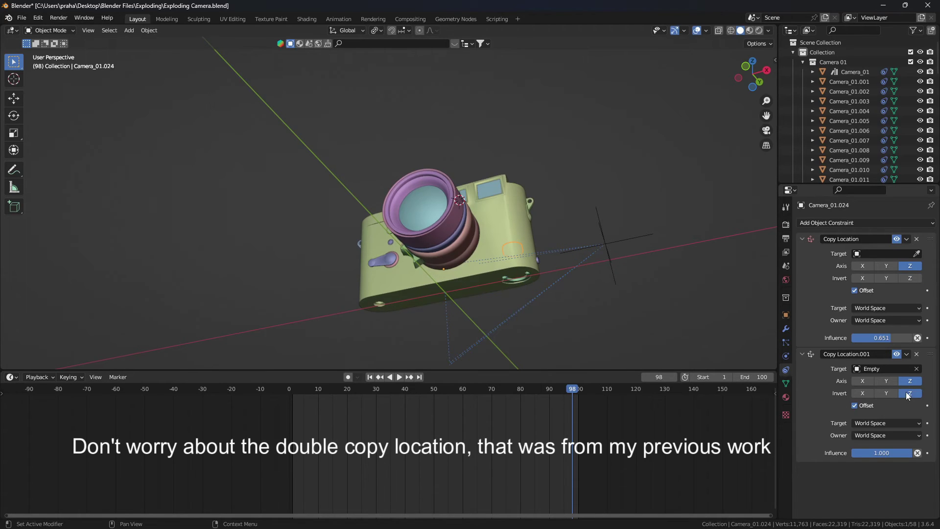
click(917, 239)
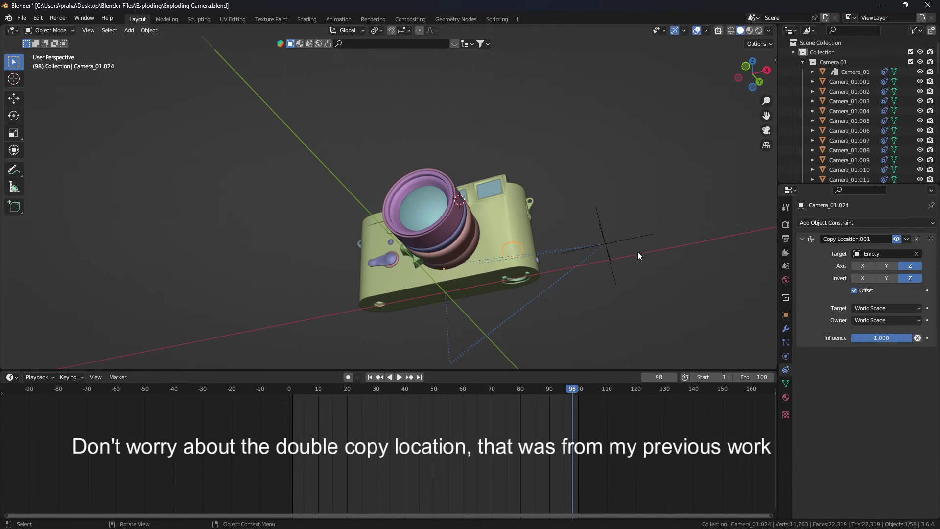
Raise the Empty along Z so the top parts lift and the ring drops.
click(610, 234)
key(g)
key(z)
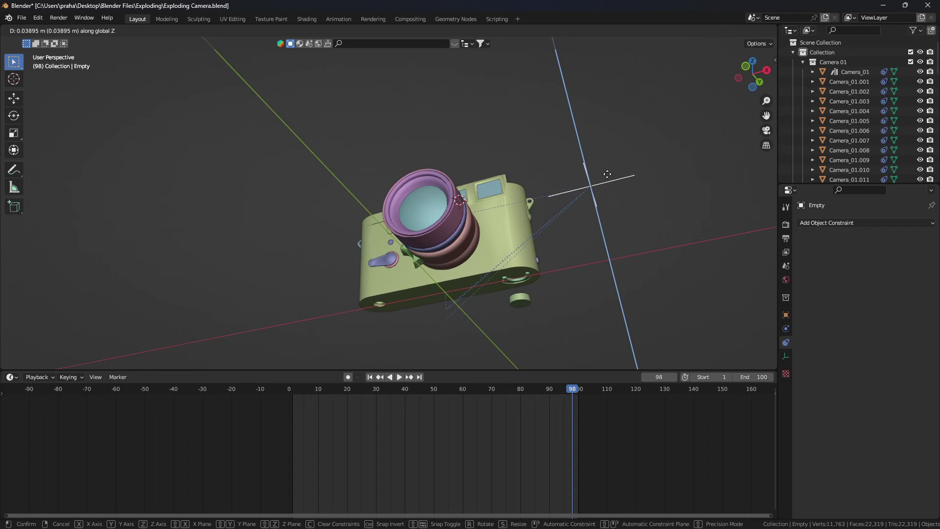
click(636, 129)
mouse_move(576, 247)
middle_down()
mouse_move(535, 259)
mouse_move(561, 317)
mouse_move(602, 270)
mouse_move(586, 225)
mouse_move(574, 243)
middle_up()
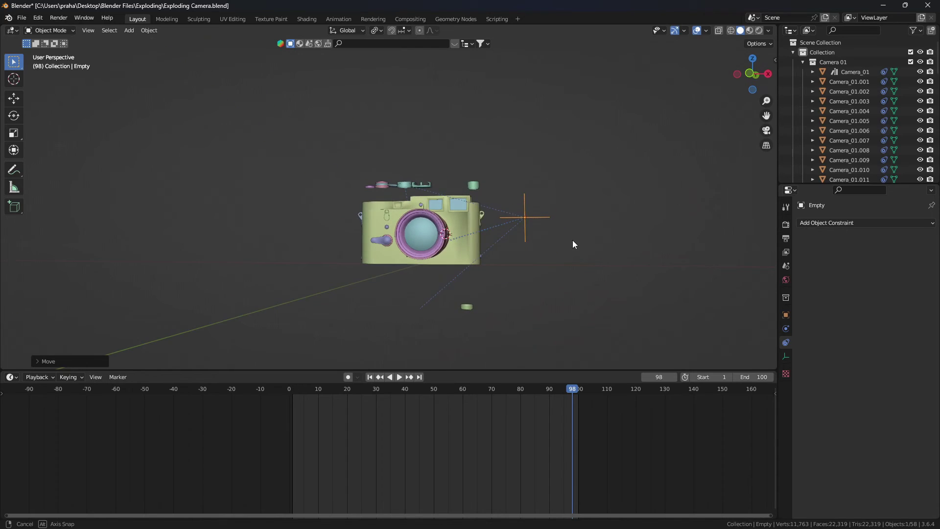
Readjust the Empty's height along Z and view the exploded camera at three-quarter angle.
key(g)
key(z)
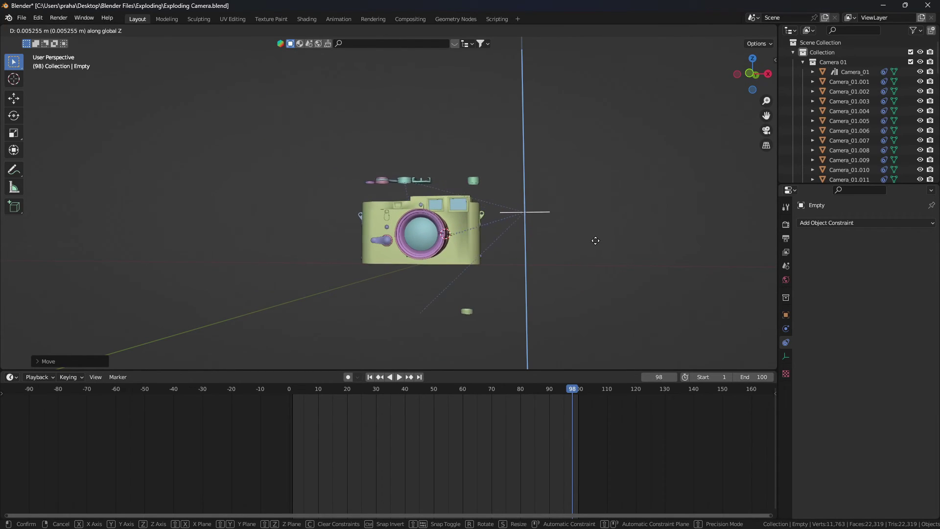
click(590, 245)
scroll(563, 271, down, 1)
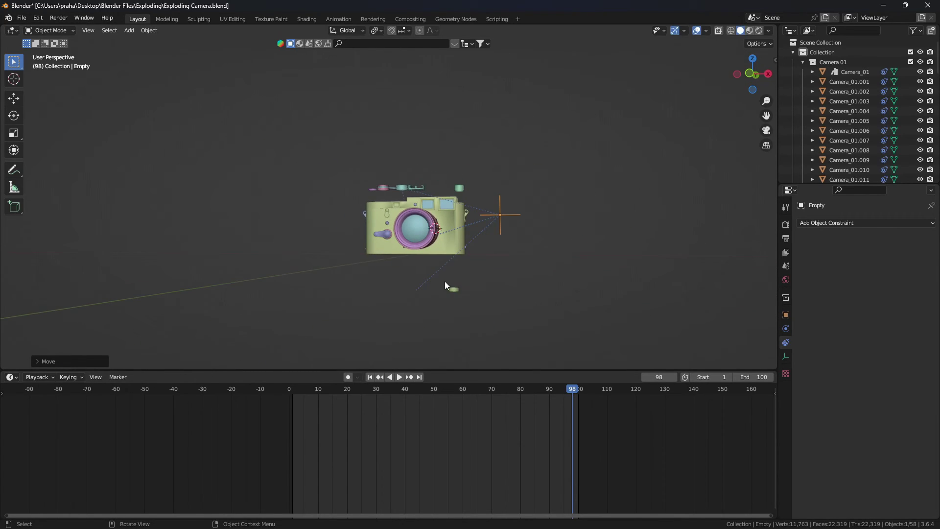
middle_drag(459, 292, 501, 243)
scroll(492, 207, up, 4)
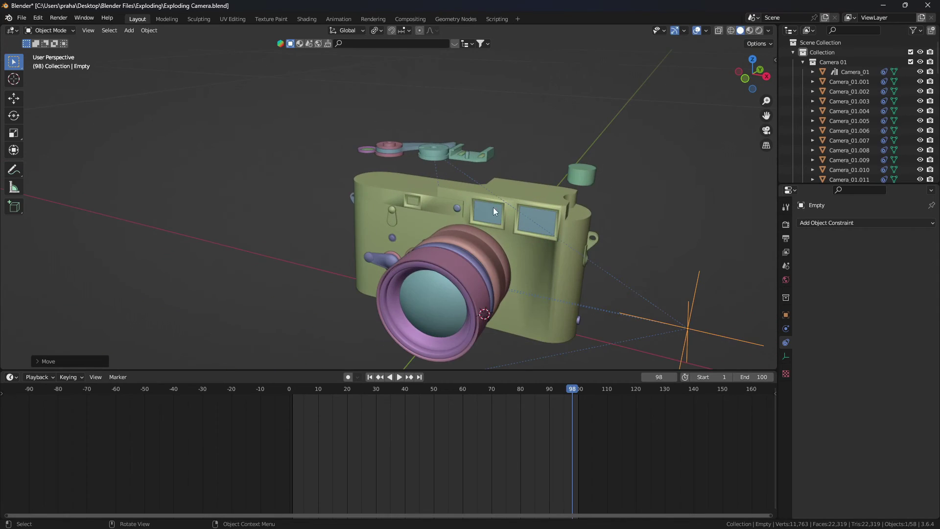
Drag the raised knob's Copy Location influence down to 0.849.
click(581, 180)
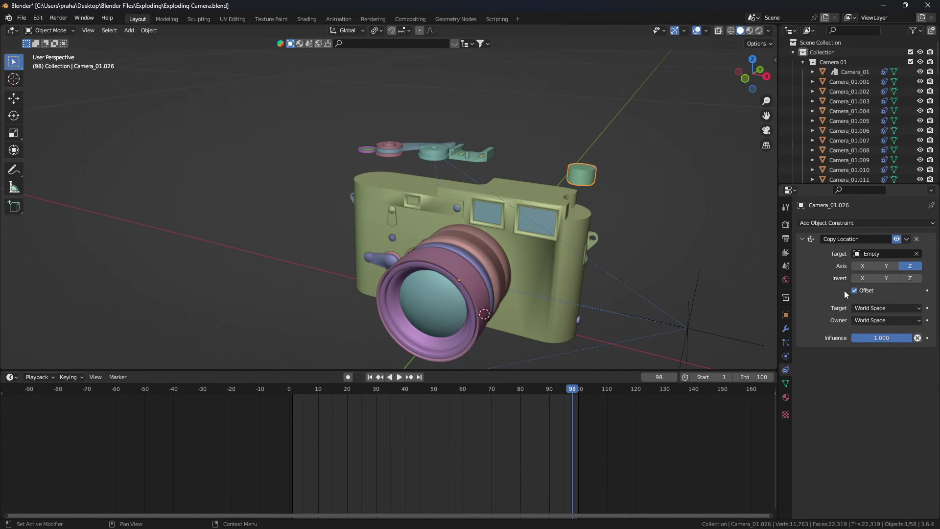
drag(897, 339, 887, 338)
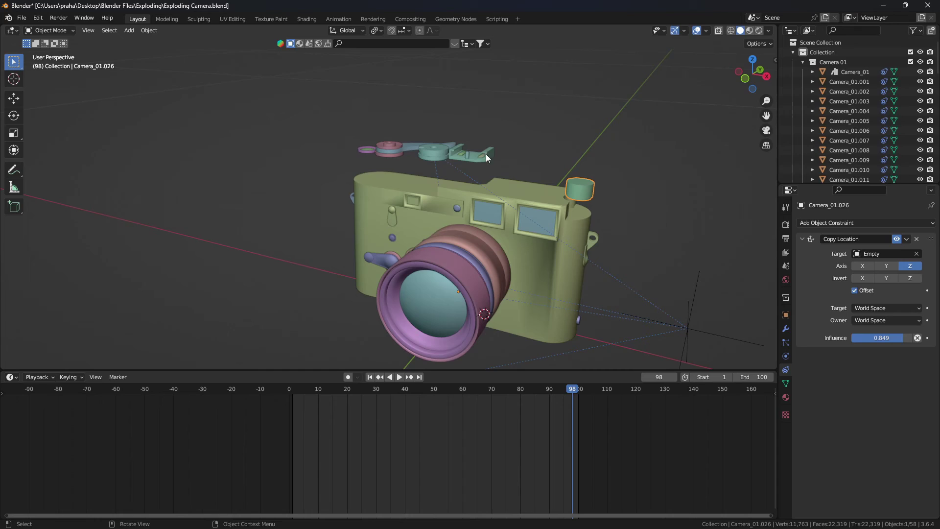
click(472, 156)
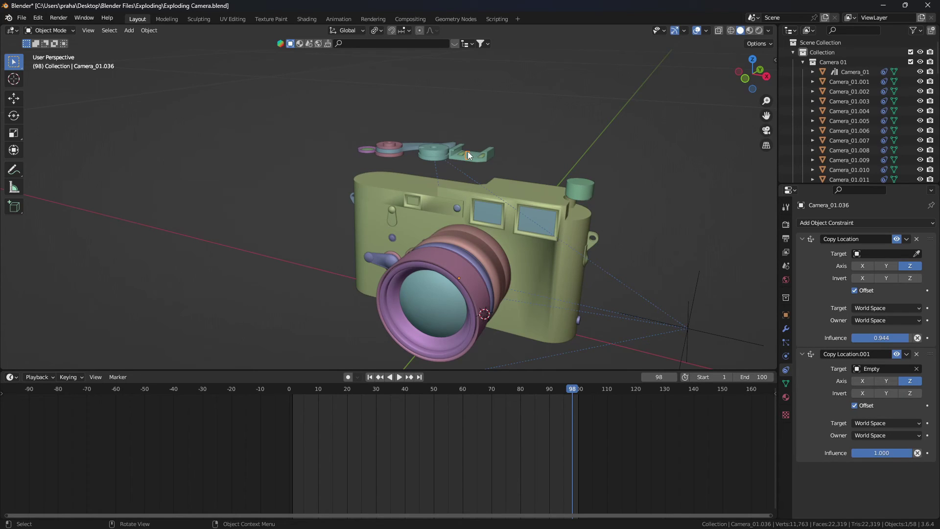